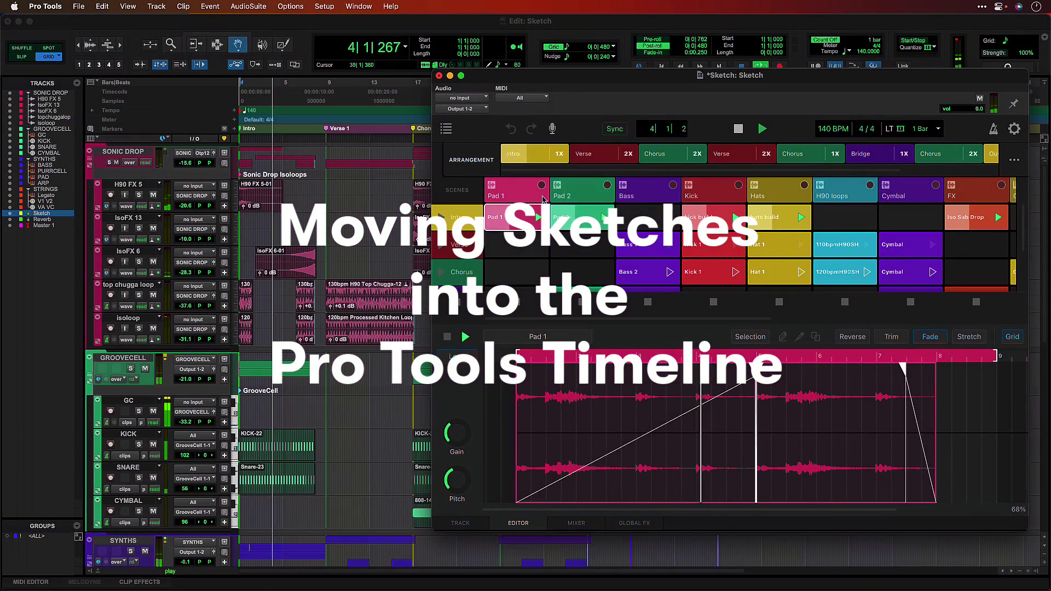
Preview the kick and hats build clips and try dragging Pad 2 into the timeline
{"action": "left_click", "coordinate": [715, 218]}
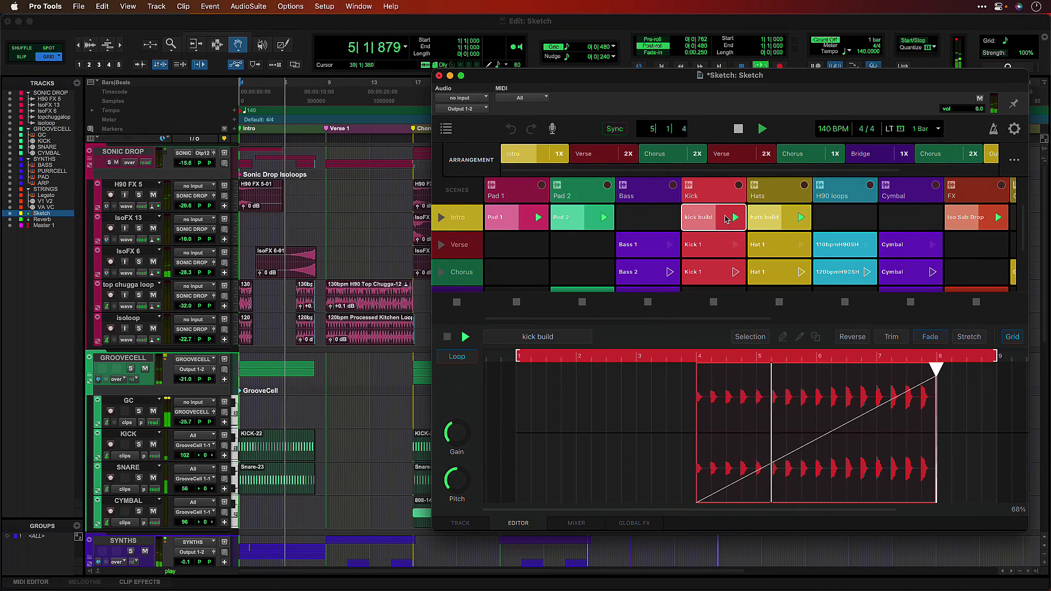
{"action": "left_click", "coordinate": [774, 222]}
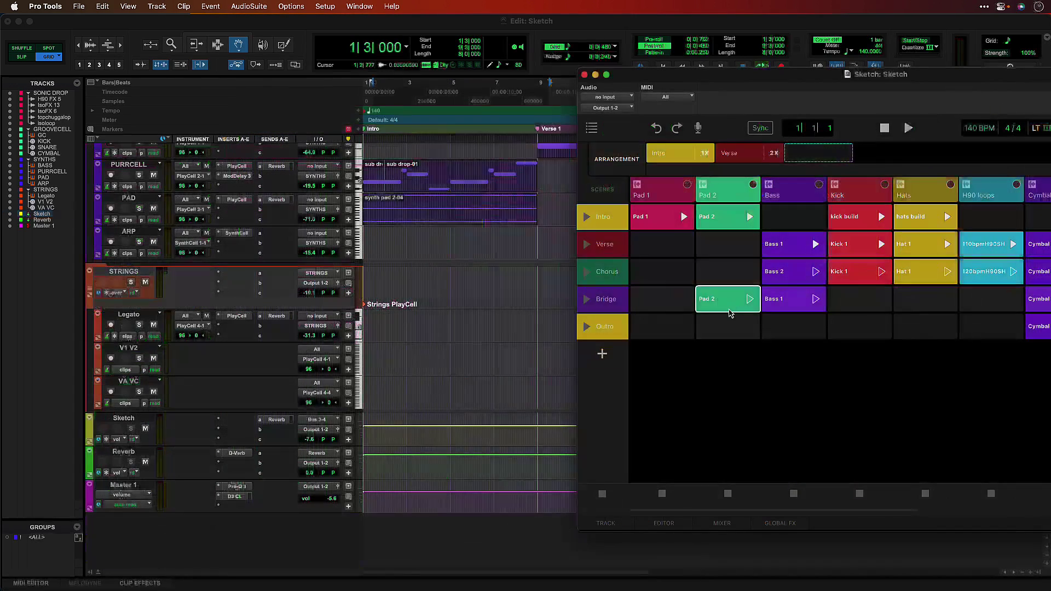
{"action": "left_click_drag", "start_coordinate": [727, 299], "coordinate": [596, 406]}
Drag the Bridge scene, the full arrangement and the Arp 2 clip into the timeline
{"action": "mouse_move", "coordinate": [597, 303]}
{"action": "left_mouse_down"}
{"action": "mouse_move", "coordinate": [397, 509]}
{"action": "mouse_move", "coordinate": [441, 502]}
{"action": "mouse_move", "coordinate": [604, 302]}
{"action": "left_mouse_up"}
{"action": "mouse_move", "coordinate": [617, 159]}
{"action": "left_mouse_down"}
{"action": "mouse_move", "coordinate": [446, 497]}
{"action": "mouse_move", "coordinate": [378, 534]}
{"action": "mouse_move", "coordinate": [420, 515]}
{"action": "mouse_move", "coordinate": [616, 164]}
{"action": "left_mouse_up"}
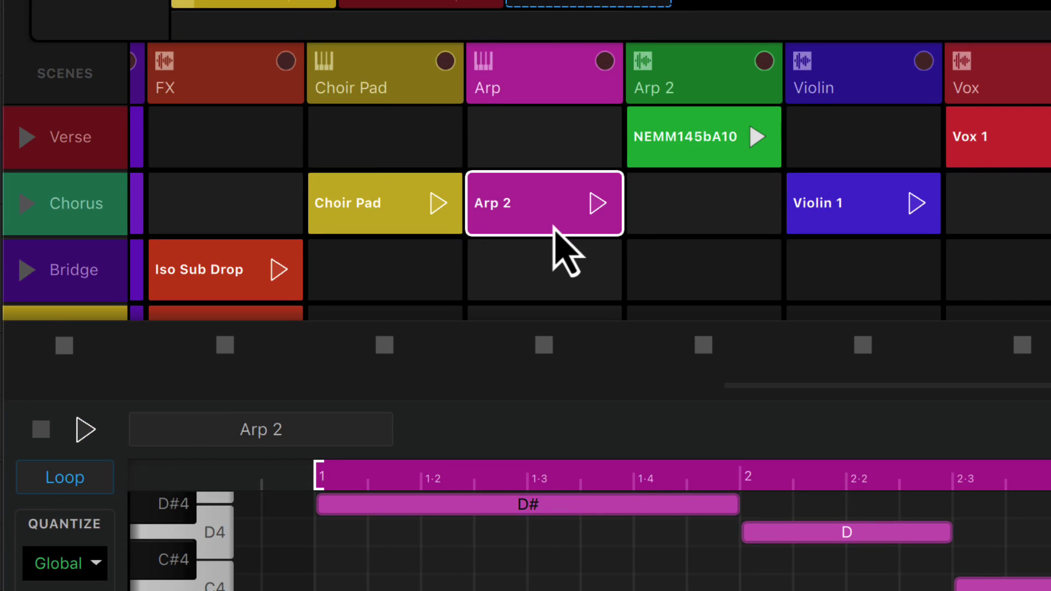
{"action": "mouse_move", "coordinate": [564, 244]}
{"action": "left_mouse_down"}
{"action": "mouse_move", "coordinate": [639, 328]}
{"action": "mouse_move", "coordinate": [425, 392]}
{"action": "mouse_move", "coordinate": [309, 313]}
{"action": "mouse_move", "coordinate": [307, 398]}
{"action": "left_mouse_up"}
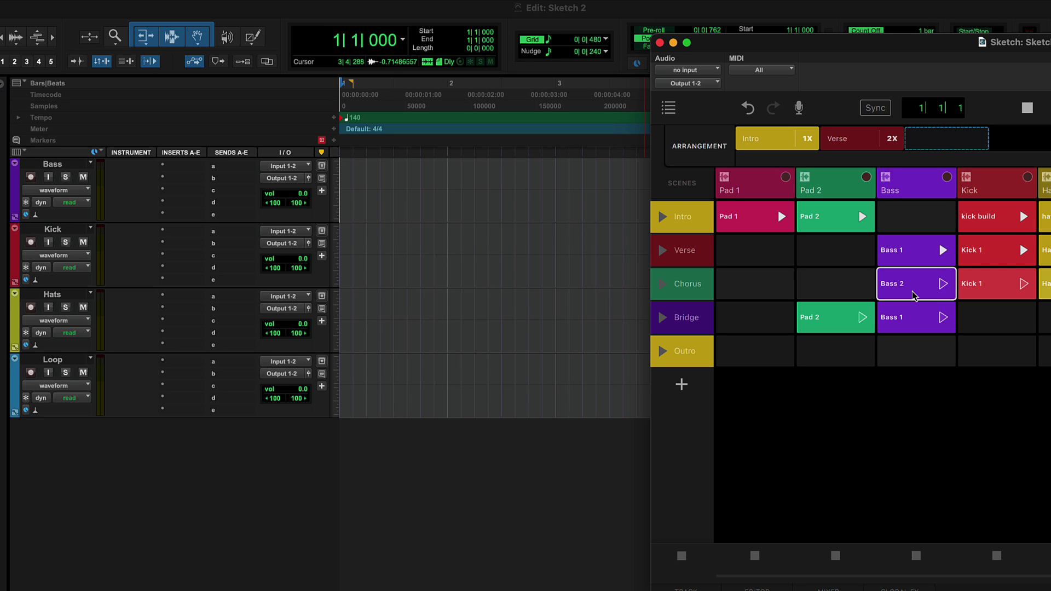
Drop the Bass 2 clip onto the Bass track and play it back
{"action": "mouse_move", "coordinate": [914, 296]}
{"action": "left_mouse_down"}
{"action": "mouse_move", "coordinate": [876, 307]}
{"action": "mouse_move", "coordinate": [556, 281]}
{"action": "mouse_move", "coordinate": [343, 186]}
{"action": "left_mouse_up"}
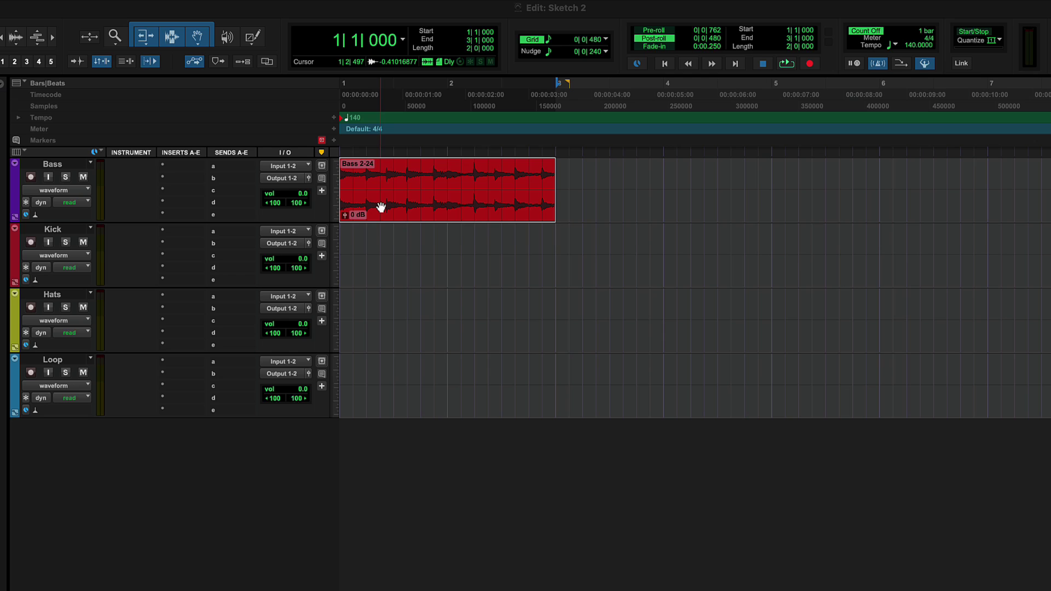
{"action": "key", "text": "space"}
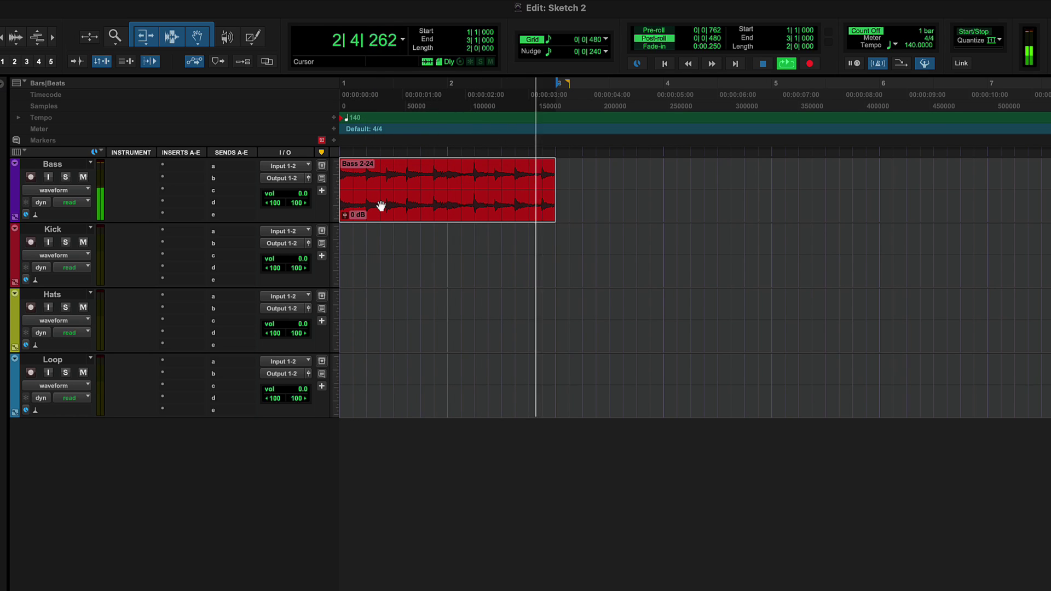
{"action": "key", "text": "space"}
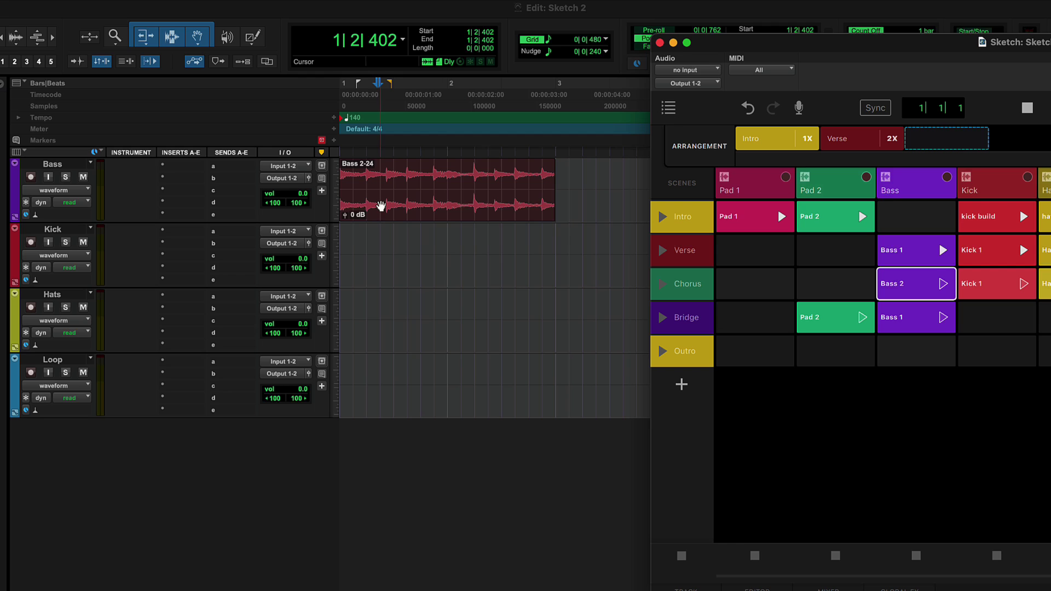
Add Kick 1 as a new Kick.1 track, play it, then bring up its Multimode Filter effect
{"action": "mouse_move", "coordinate": [1006, 287]}
{"action": "left_mouse_down"}
{"action": "mouse_move", "coordinate": [638, 390]}
{"action": "mouse_move", "coordinate": [340, 453]}
{"action": "left_mouse_up"}
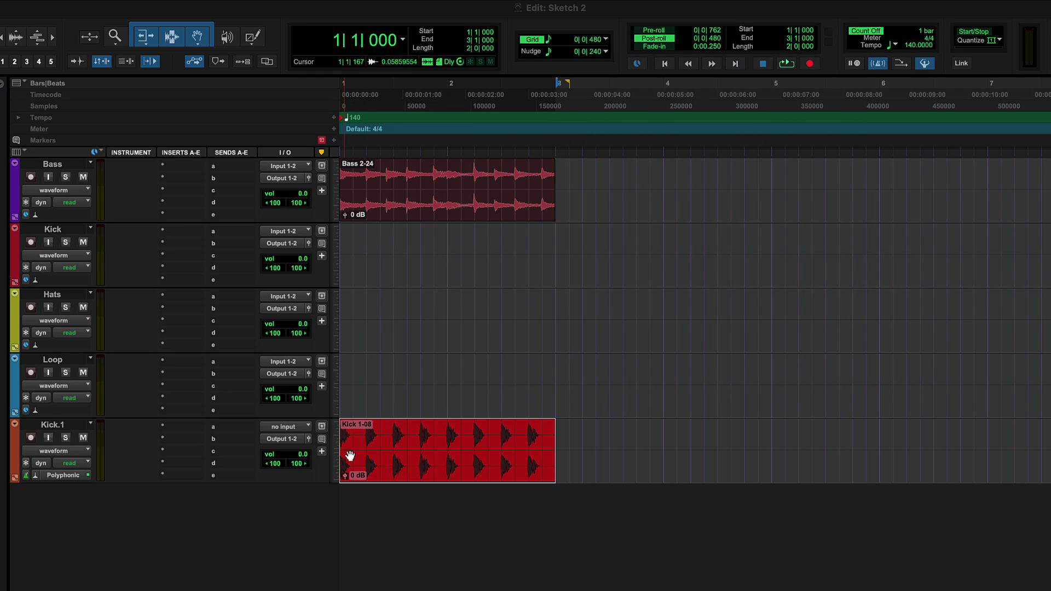
{"action": "key", "text": "space"}
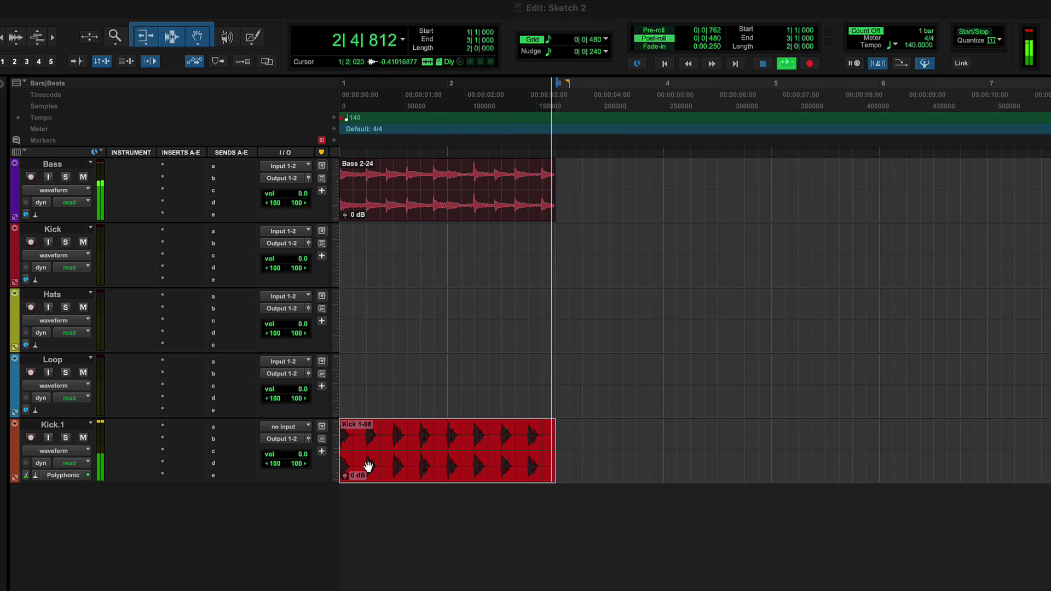
{"action": "key", "text": "space"}
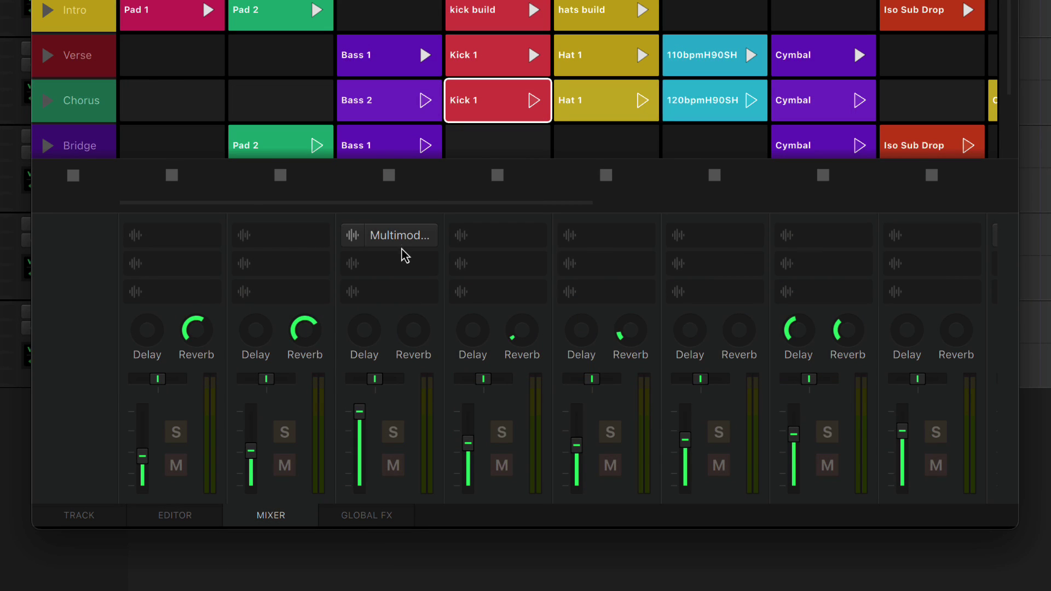
{"action": "left_click", "coordinate": [404, 248]}
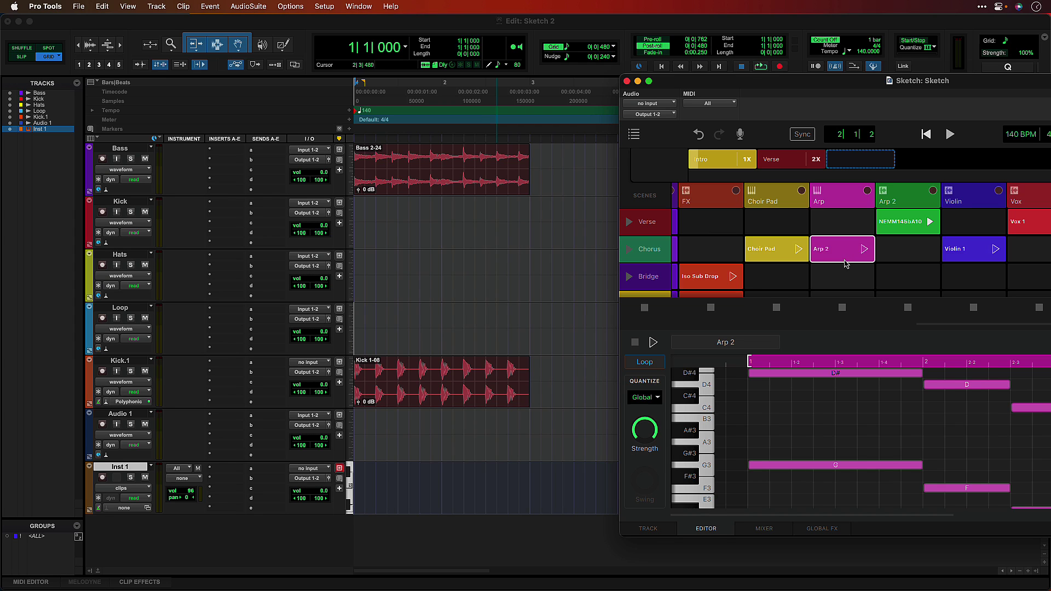
Drop the Arp 2 MIDI clip onto the Inst 1 track at bar 1
{"action": "mouse_move", "coordinate": [846, 265]}
{"action": "left_mouse_down"}
{"action": "mouse_move", "coordinate": [761, 344]}
{"action": "mouse_move", "coordinate": [520, 447]}
{"action": "mouse_move", "coordinate": [402, 465]}
{"action": "mouse_move", "coordinate": [361, 435]}
{"action": "mouse_move", "coordinate": [360, 489]}
{"action": "left_mouse_up"}
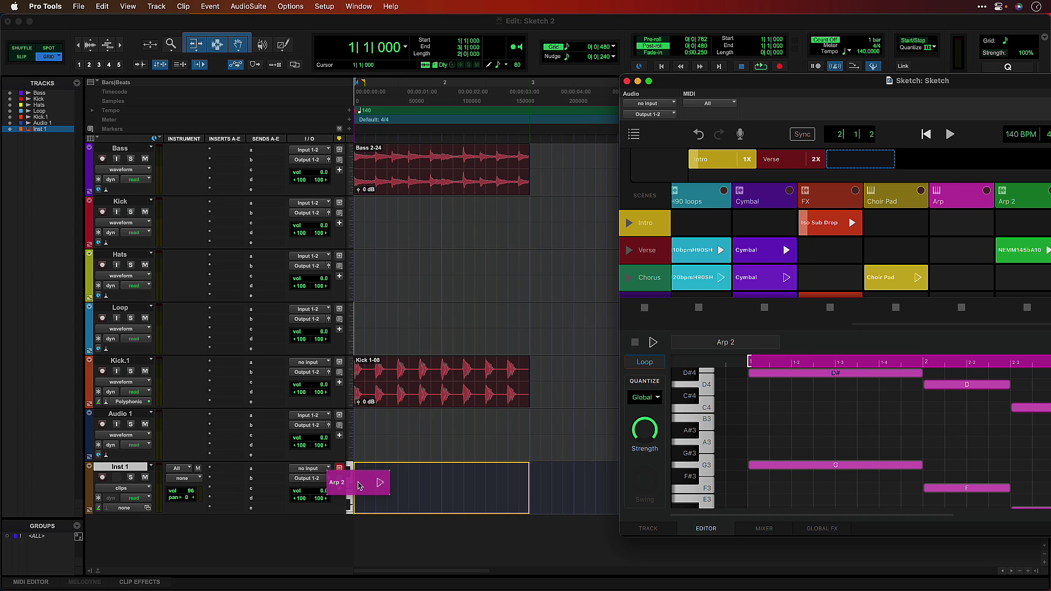
{"action": "left_click_drag", "start_coordinate": [360, 485], "coordinate": [359, 483]}
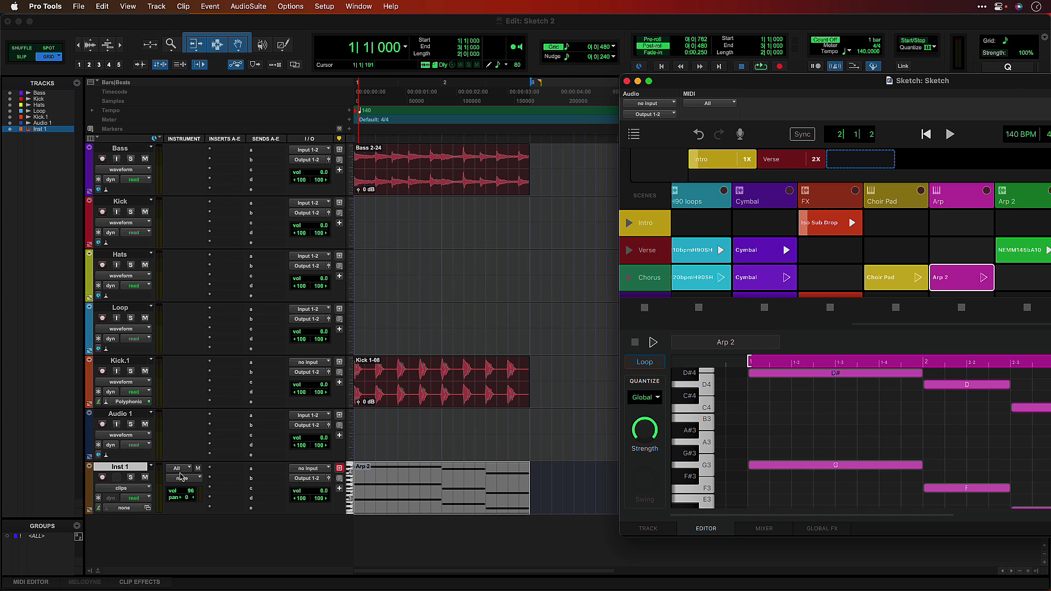
Load the PlayCell instrument plug-in on an Inst 1 insert
{"action": "left_click", "coordinate": [213, 474]}
{"action": "mouse_move", "coordinate": [213, 475]}
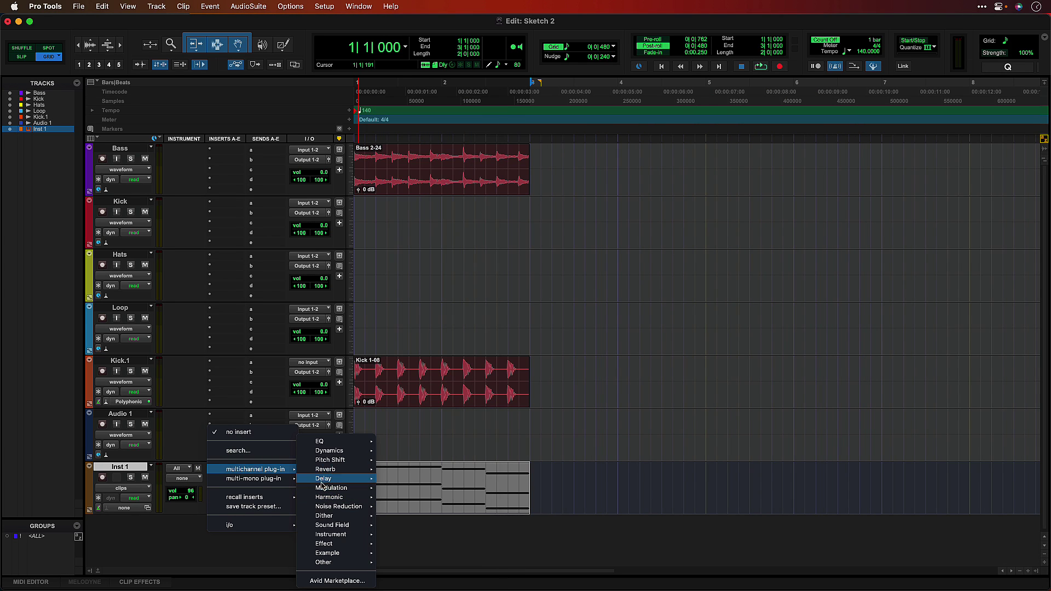
{"action": "mouse_move", "coordinate": [335, 537]}
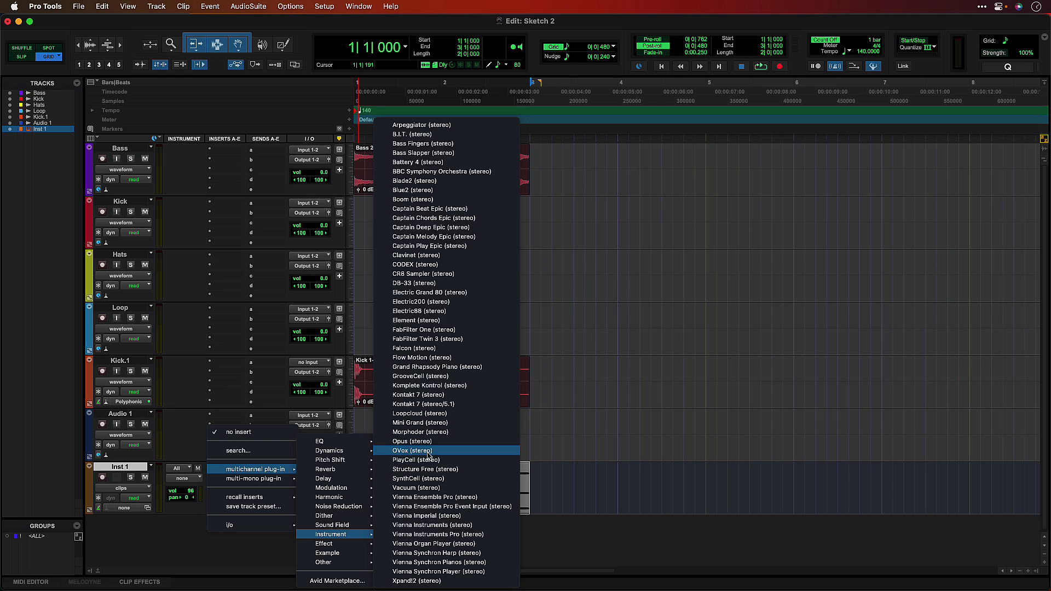
{"action": "left_click", "coordinate": [430, 468]}
Select the Arp 2 region and play it through PlayCell
{"action": "key", "text": "space"}
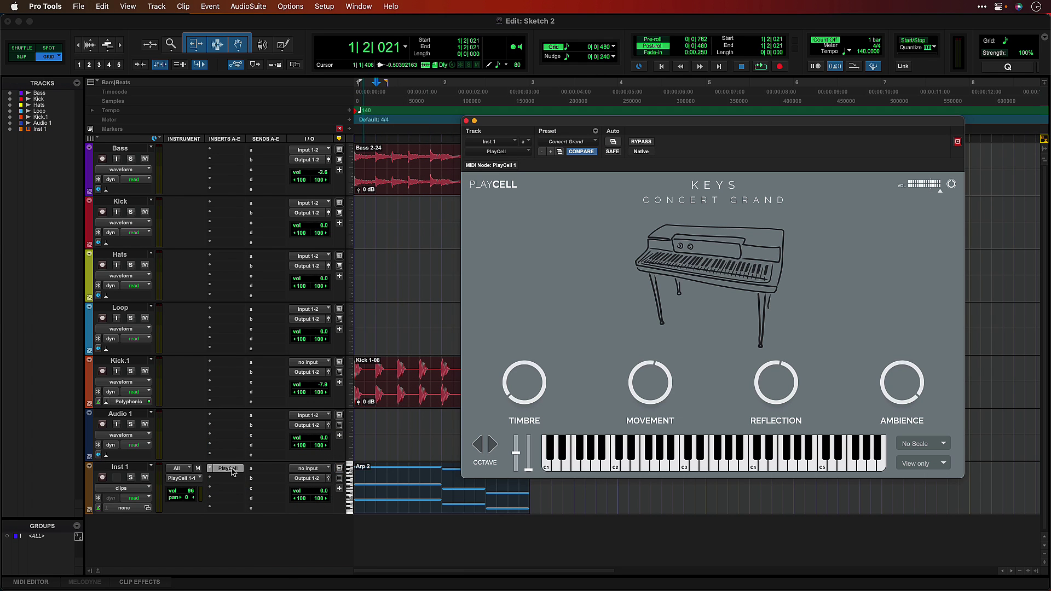
{"action": "left_click", "coordinate": [390, 502]}
{"action": "key", "text": "space"}
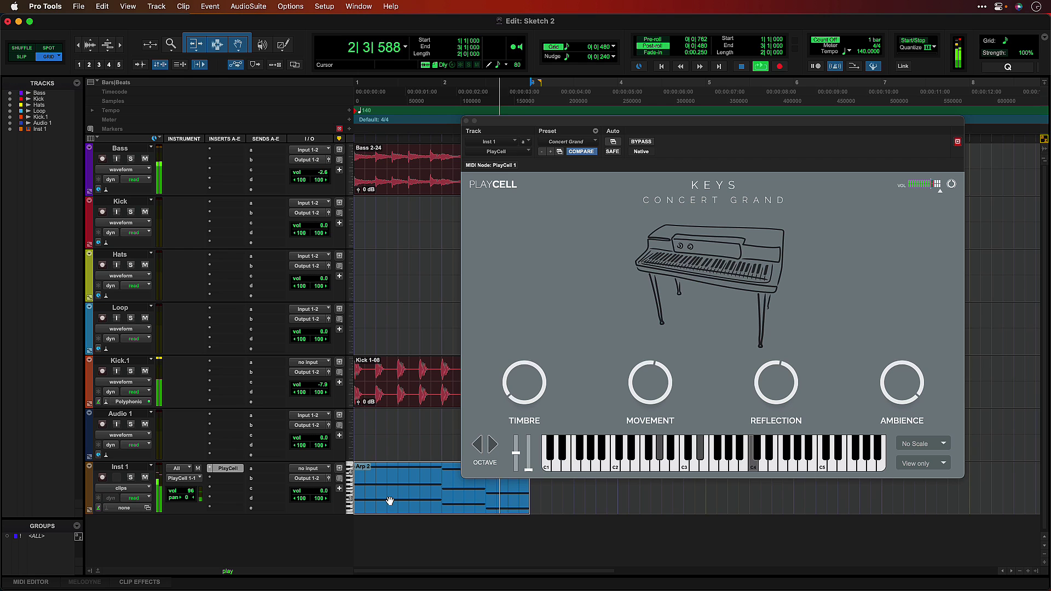
{"action": "key", "text": "space"}
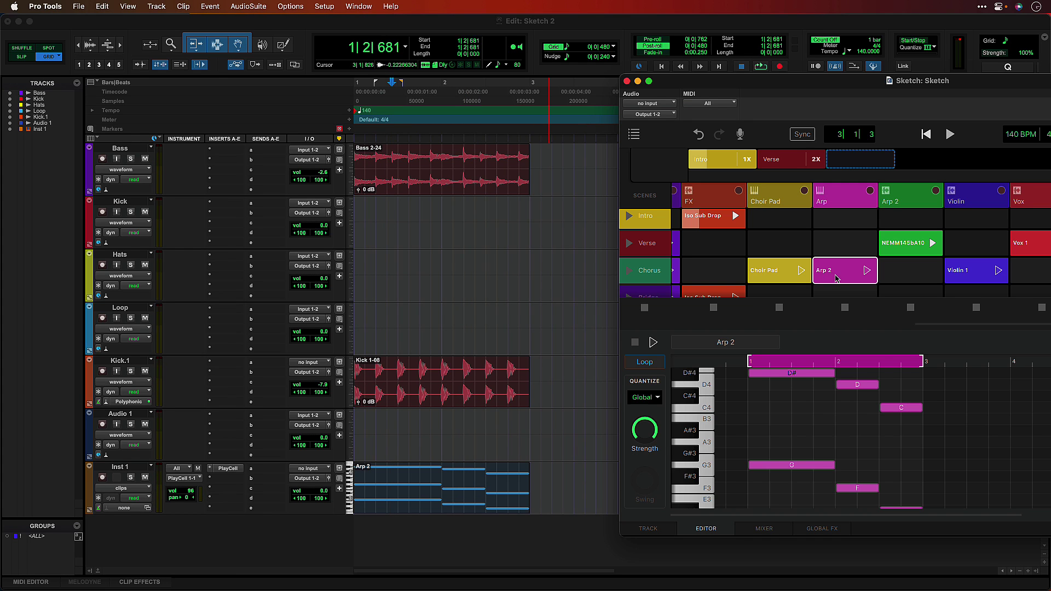
Add Arp 2 as new tracks below Inst 1, audition in Sketch, then play back the dropped clips
{"action": "mouse_move", "coordinate": [836, 279]}
{"action": "left_mouse_down"}
{"action": "mouse_move", "coordinate": [397, 534]}
{"action": "mouse_move", "coordinate": [355, 539]}
{"action": "left_mouse_up"}
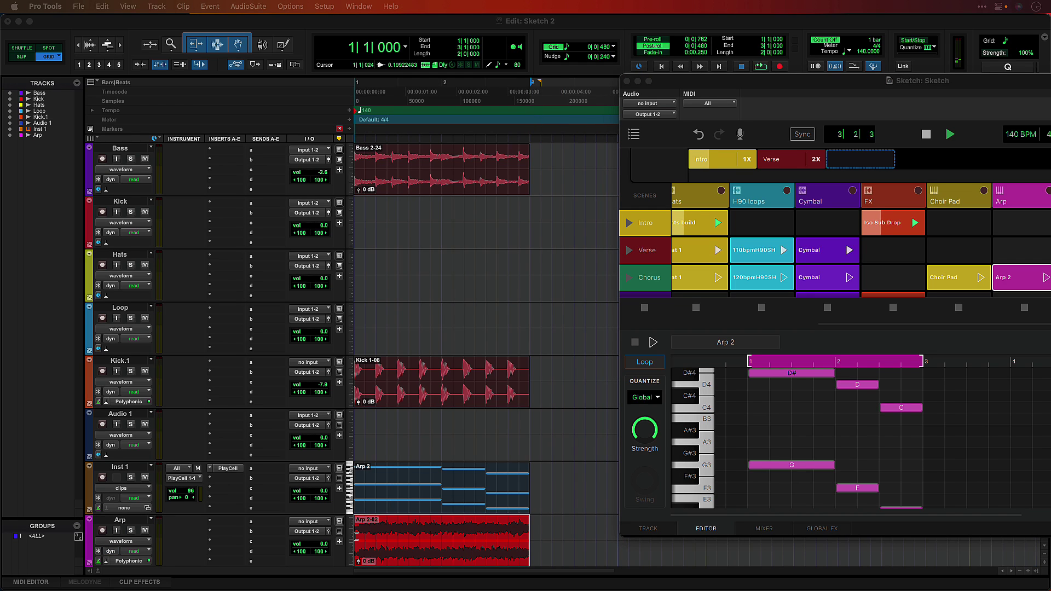
{"action": "key", "text": "space"}
{"action": "left_click", "coordinate": [359, 565]}
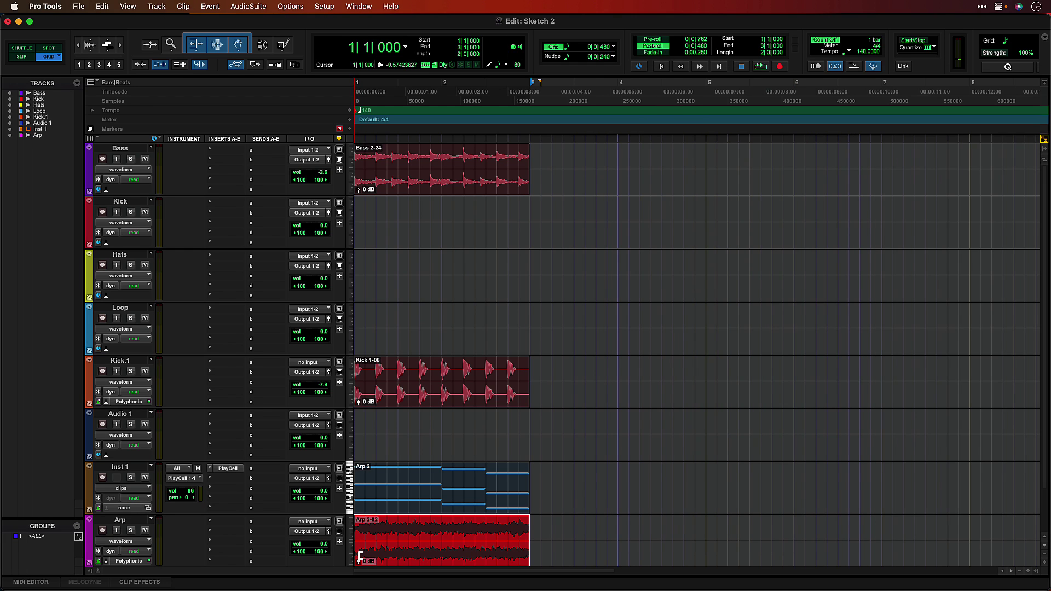
{"action": "key", "text": "space"}
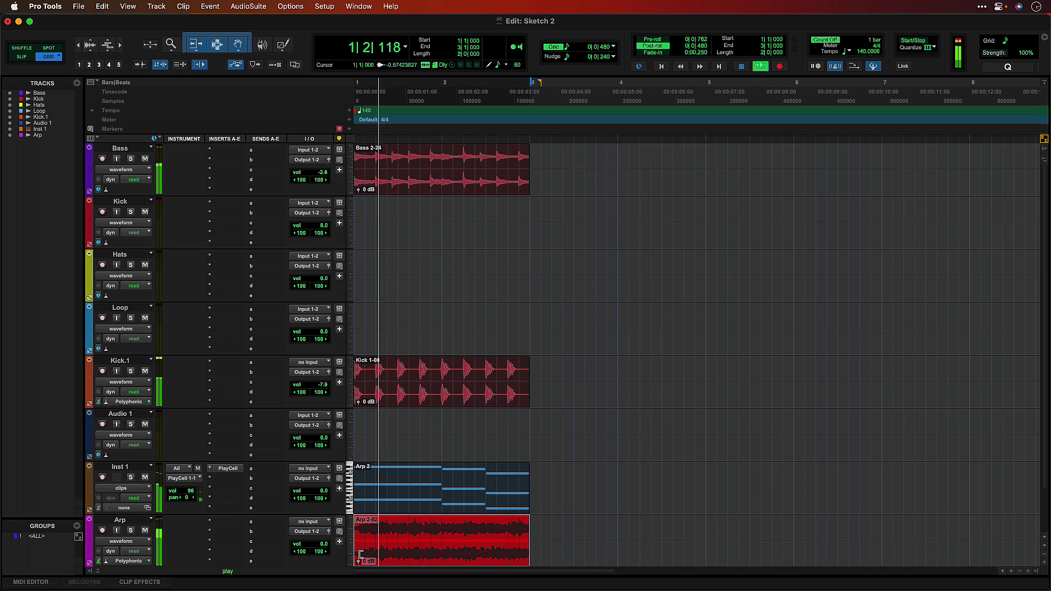
{"action": "key", "text": "space"}
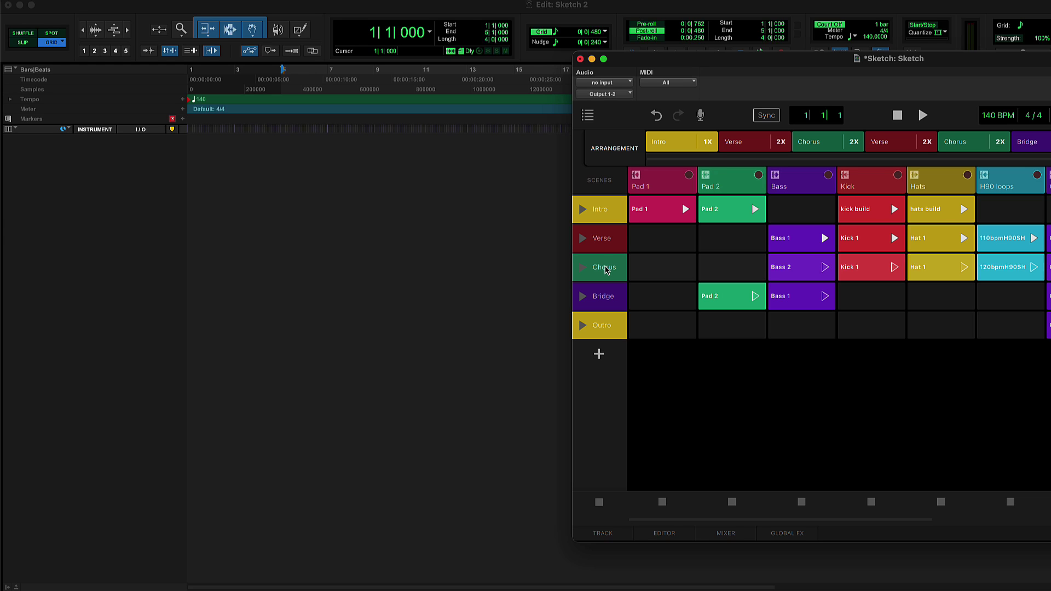
Drop the Chorus scene in as new tracks and select the Pad 1, Pad 2 and FX tracks
{"action": "left_click_drag", "start_coordinate": [597, 274], "coordinate": [189, 253]}
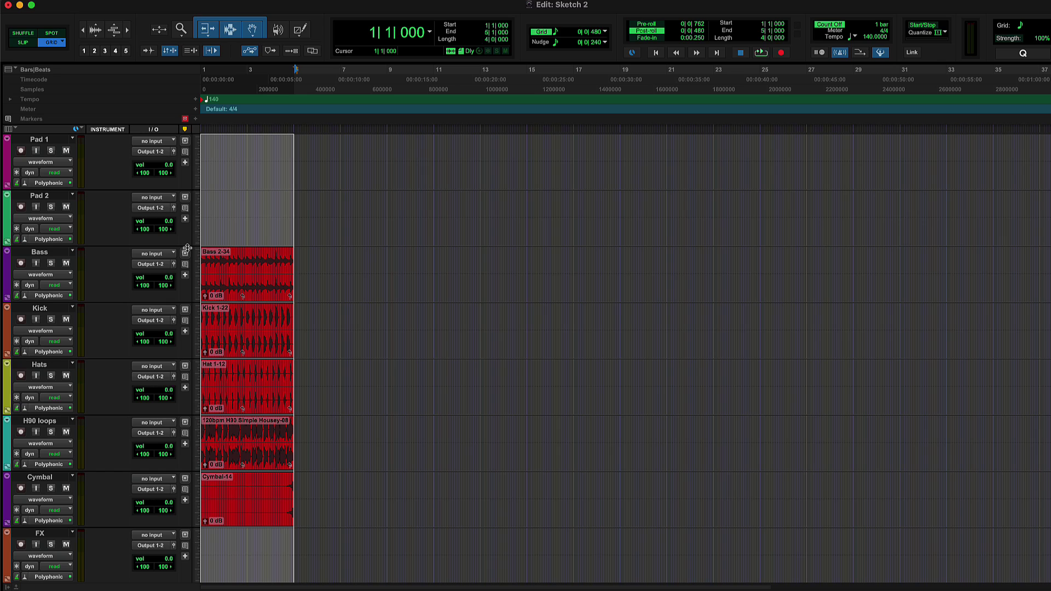
{"action": "left_click", "coordinate": [54, 142]}
{"action": "left_click", "coordinate": [51, 196]}
{"action": "scroll", "coordinate": [67, 368], "scroll_direction": "down", "scroll_amount": 5}
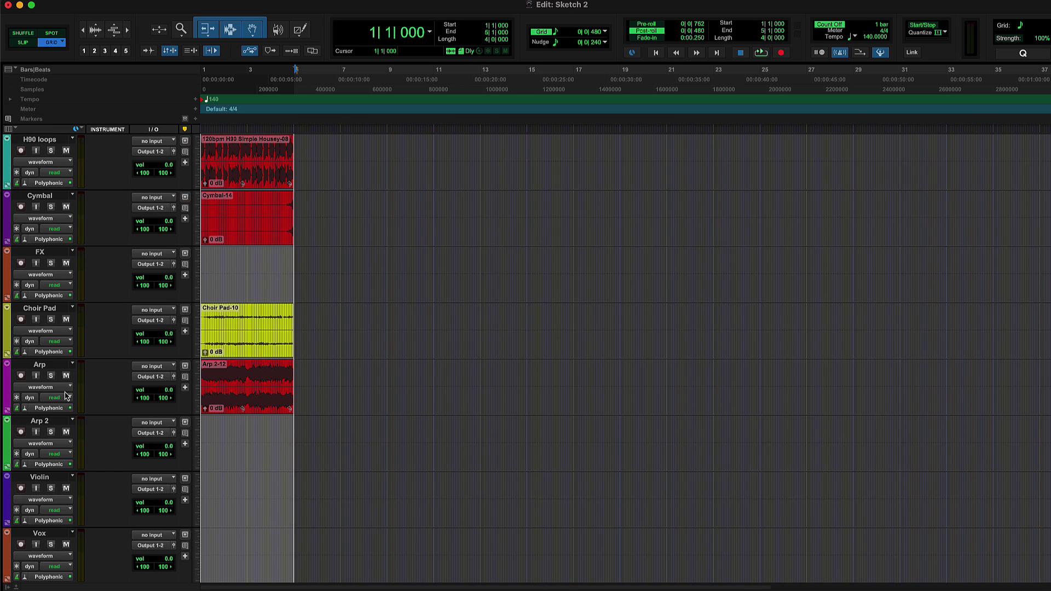
{"action": "left_click", "coordinate": [42, 253]}
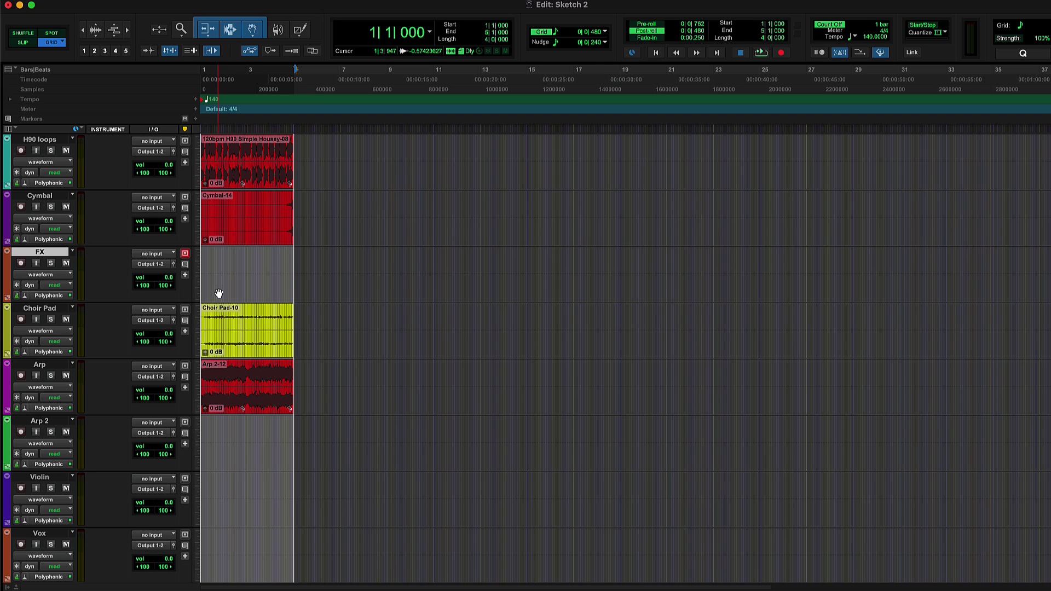
{"action": "scroll", "coordinate": [219, 294], "scroll_direction": "up", "scroll_amount": 5}
Play back the imported Chorus scene and bring the Sketch window back
{"action": "key", "text": "space"}
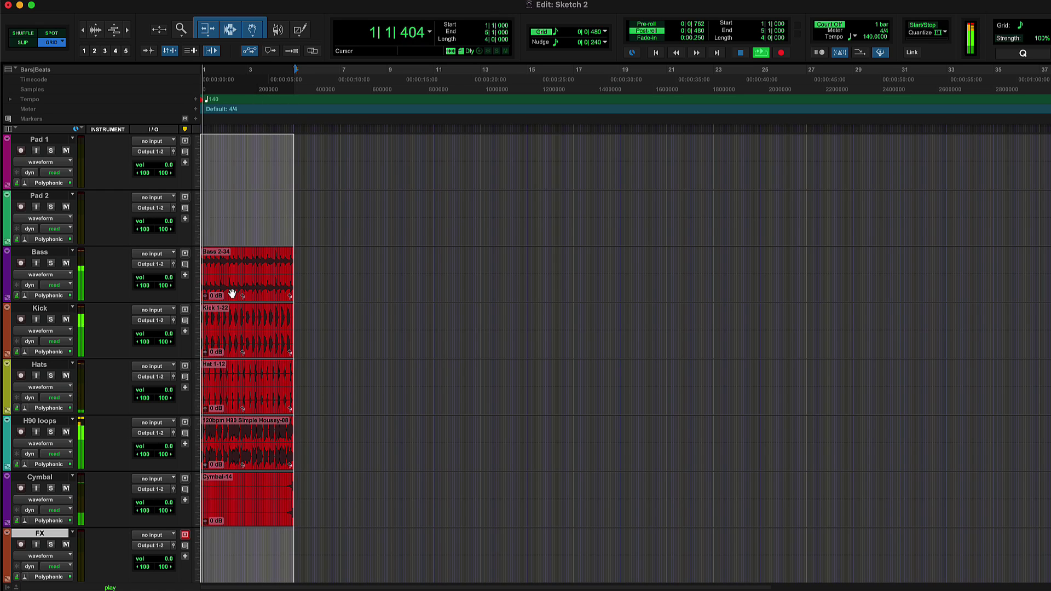
{"action": "key", "text": "space"}
{"action": "key", "text": "ctrl+alt+s"}
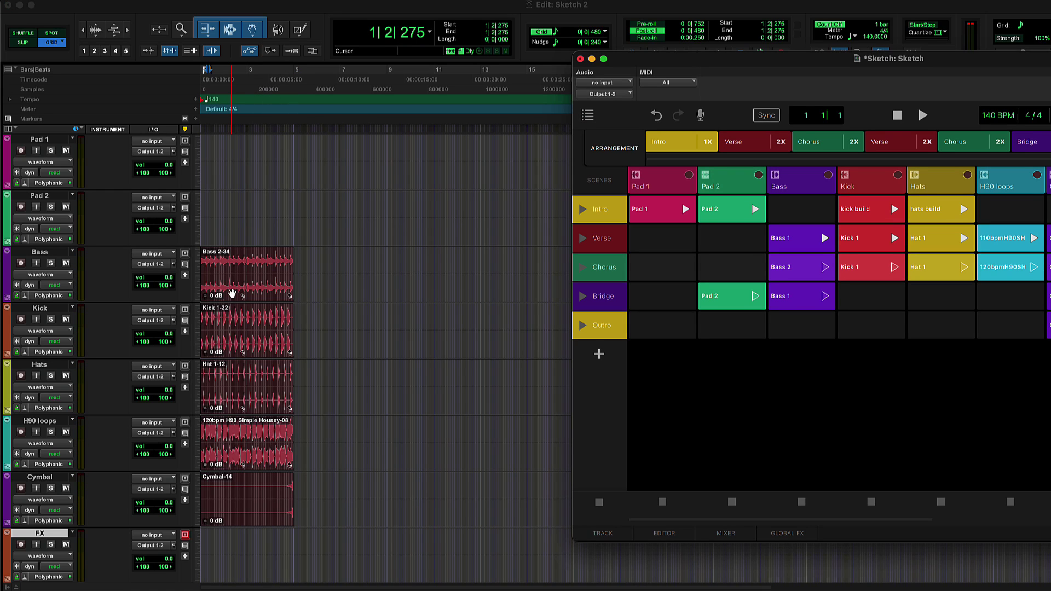
Place the Bridge scene at bar 5 and the Chorus scene at bar 13
{"action": "left_click_drag", "start_coordinate": [600, 296], "coordinate": [296, 259]}
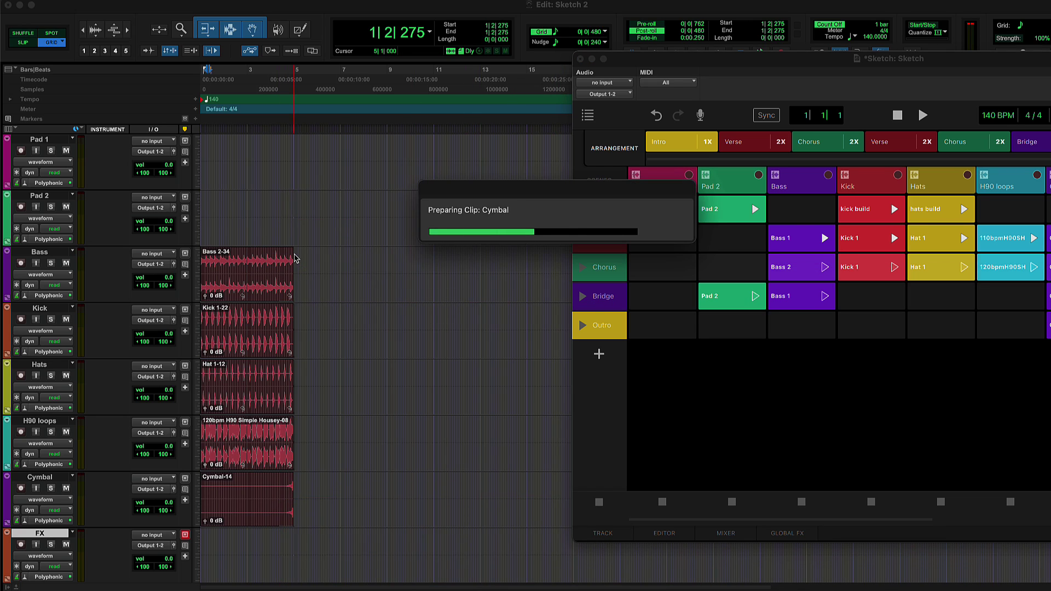
{"action": "left_click_drag", "start_coordinate": [609, 276], "coordinate": [479, 265]}
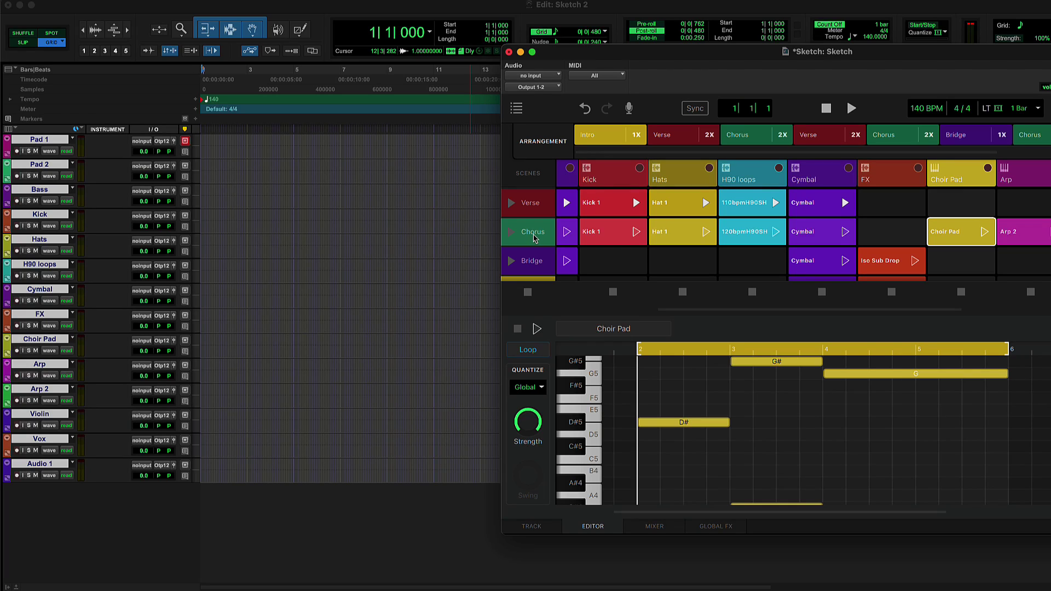
{"action": "left_click_drag", "start_coordinate": [534, 239], "coordinate": [203, 235]}
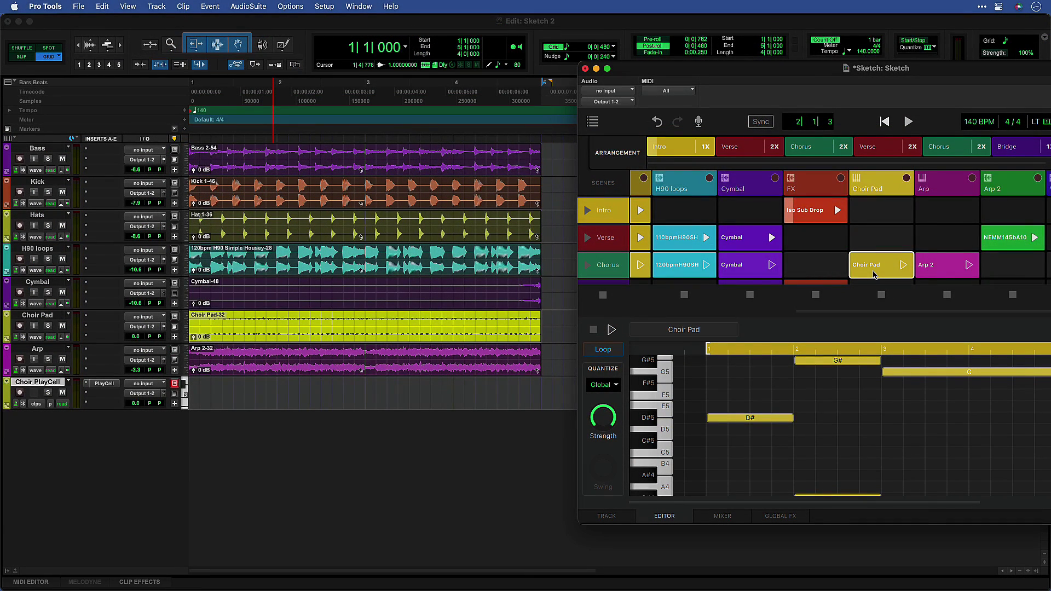
Drop the Choir Pad clip on the Choir PlayCell track, delete the audio Choir Pad track, then play
{"action": "mouse_move", "coordinate": [874, 274]}
{"action": "left_mouse_down"}
{"action": "mouse_move", "coordinate": [704, 274]}
{"action": "mouse_move", "coordinate": [312, 383]}
{"action": "mouse_move", "coordinate": [187, 387]}
{"action": "left_mouse_up"}
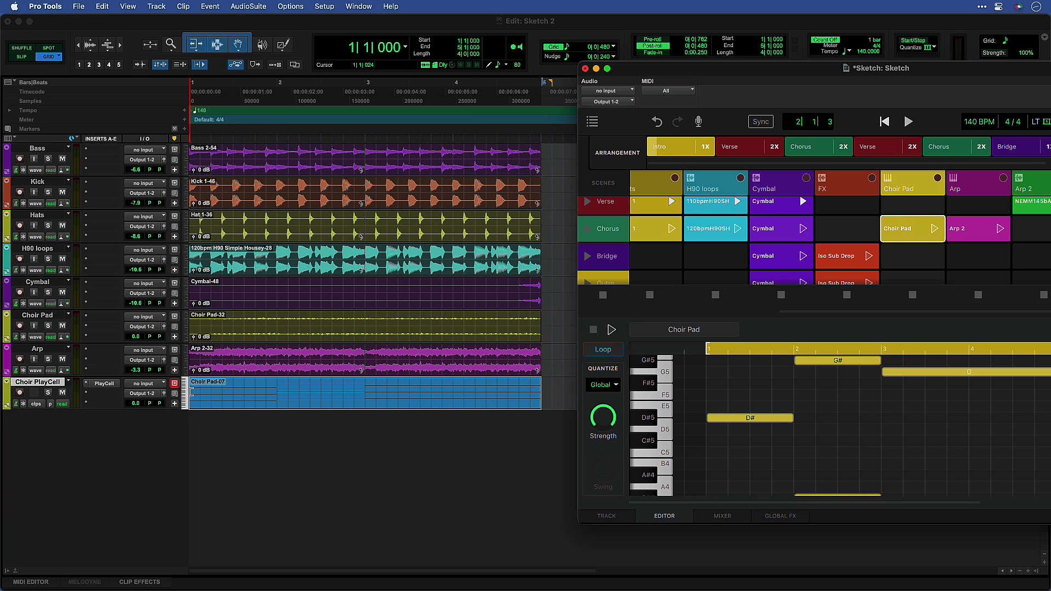
{"action": "right_click", "coordinate": [51, 313]}
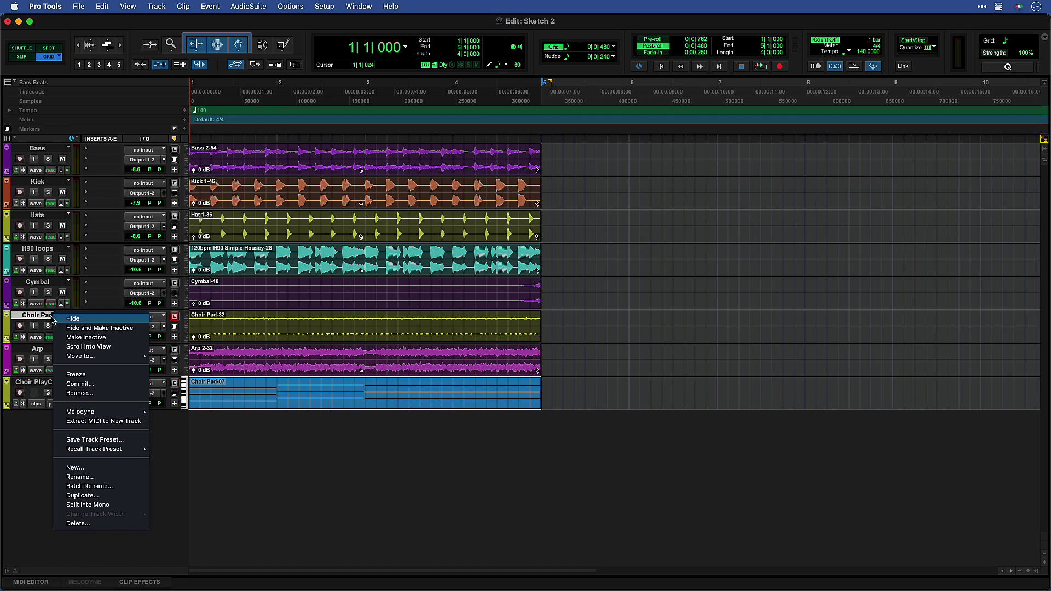
{"action": "left_click", "coordinate": [82, 521]}
{"action": "left_click", "coordinate": [607, 261]}
{"action": "key", "text": "space"}
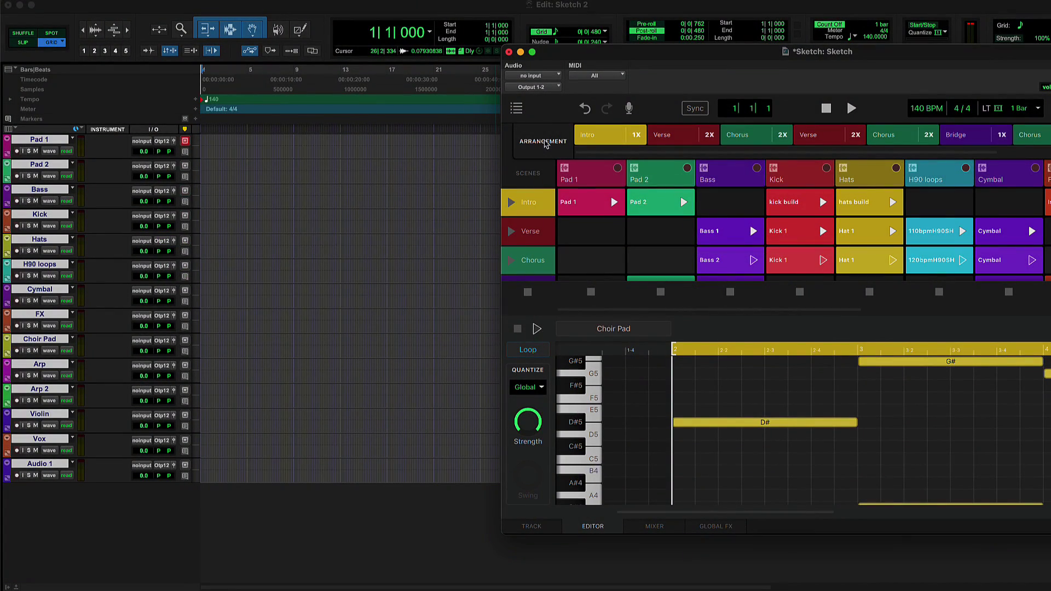
Drop the entire Sketch arrangement across the tracks, bars 1 to 61, and play it
{"action": "left_click_drag", "start_coordinate": [546, 143], "coordinate": [201, 178]}
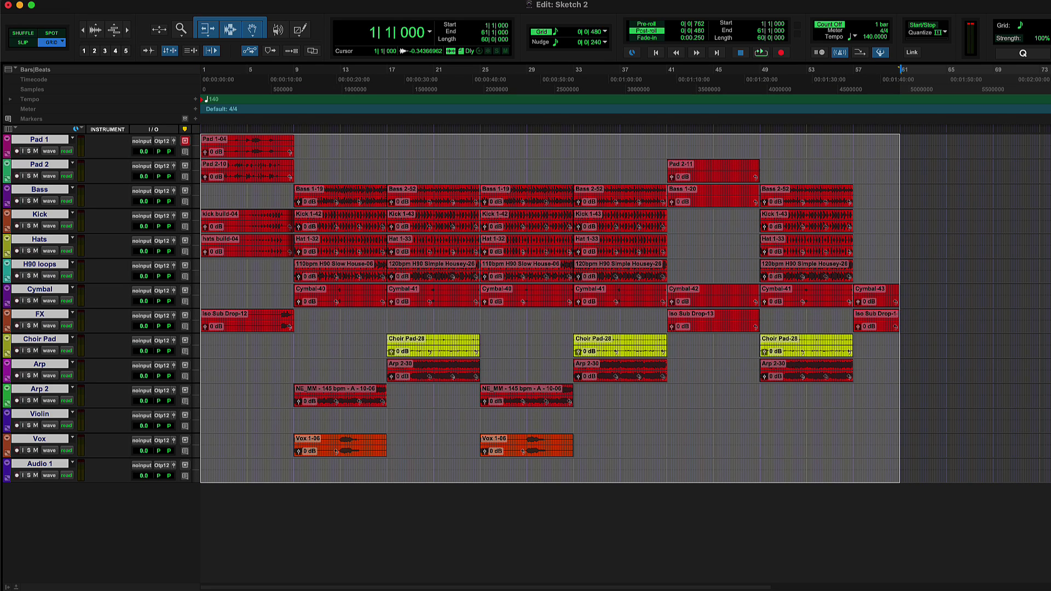
{"action": "key", "text": "space"}
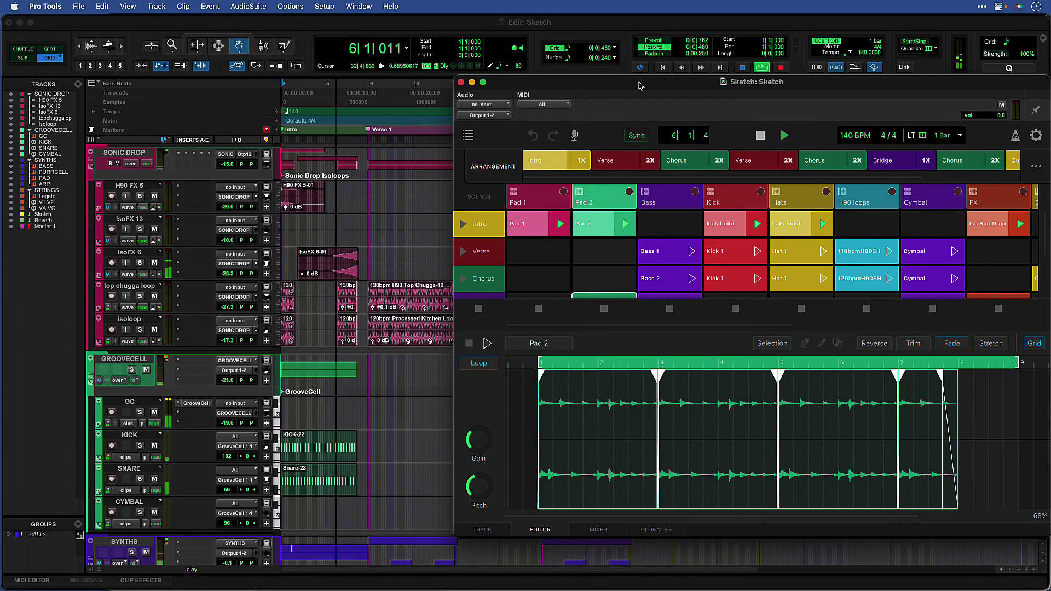
Close the floating Sketch window, glance over the session in the Mix window, then return to Edit
{"action": "key", "text": "super+w"}
{"action": "key", "text": "super+equal"}
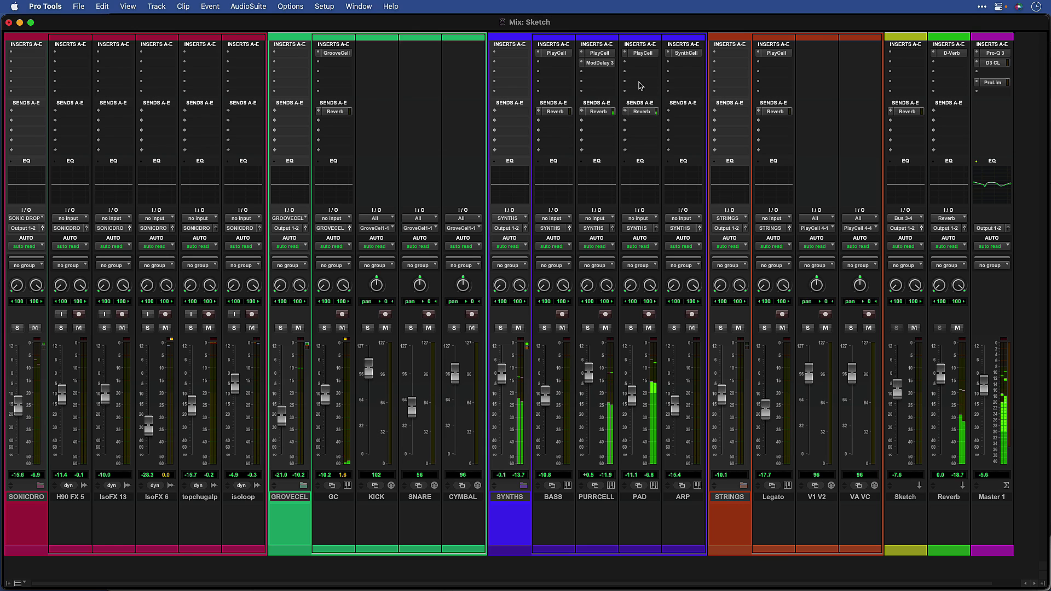
{"action": "key", "text": "super+equal"}
{"action": "key", "text": "super+w"}
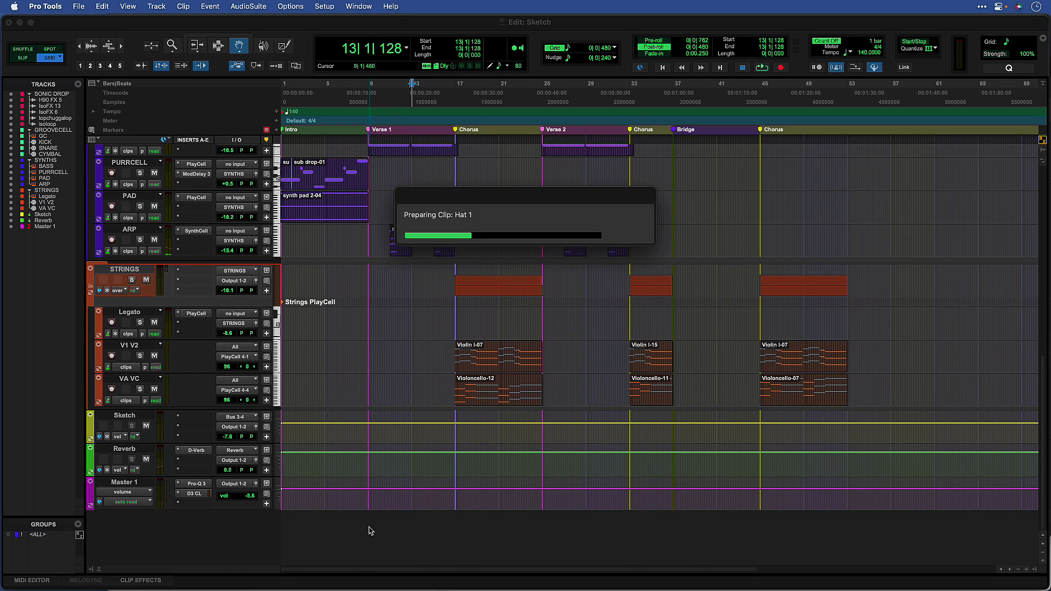